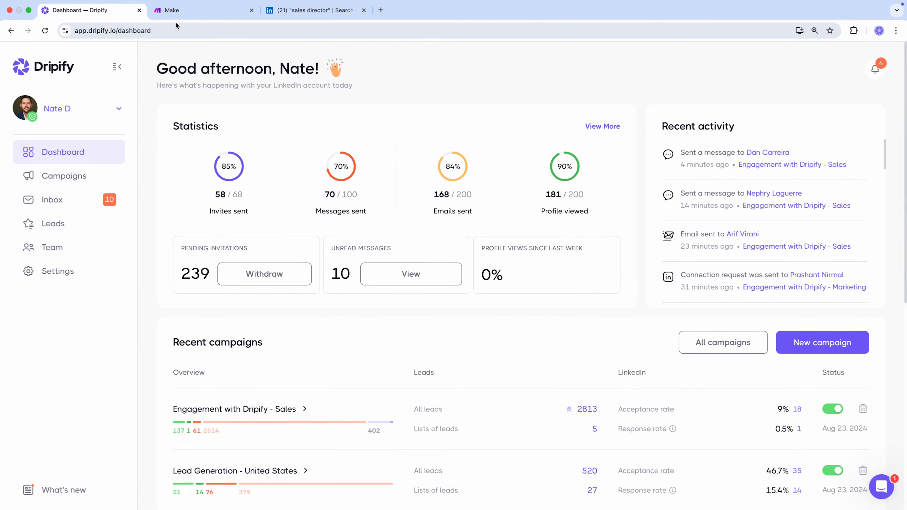
# - Switch to the Make tab showing the organization dashboard
pyautogui.click(182, 13)
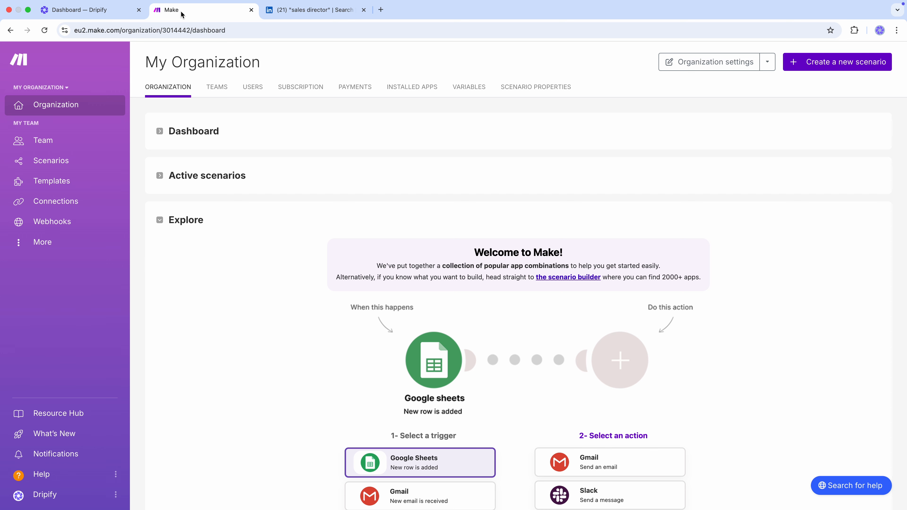
# - Start a new Dripify campaign that adds leads from a Basic LinkedIn Search
pyautogui.click(118, 15)
pyautogui.click(822, 338)
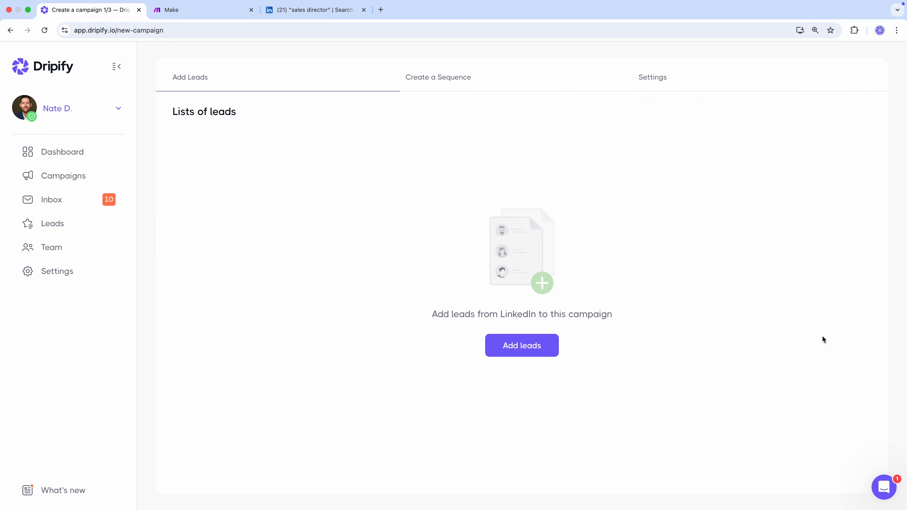
pyautogui.click(521, 346)
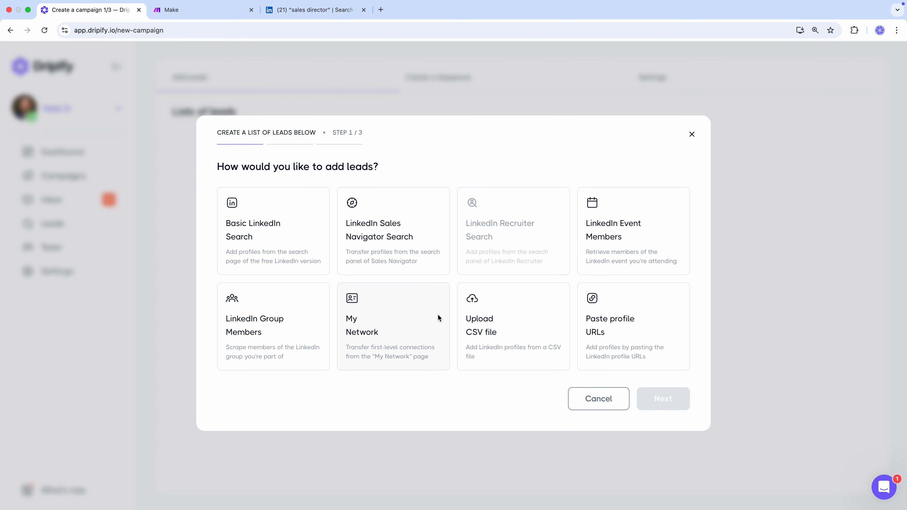
pyautogui.click(290, 254)
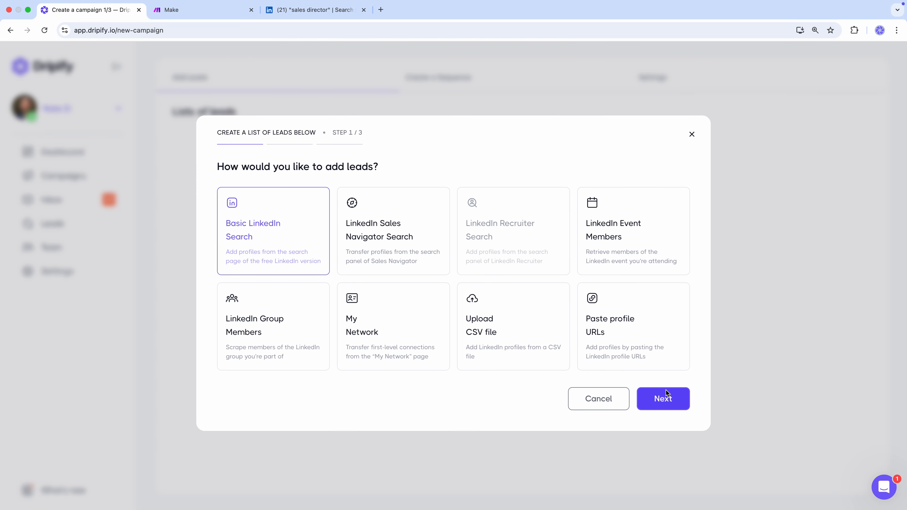
pyautogui.click(679, 396)
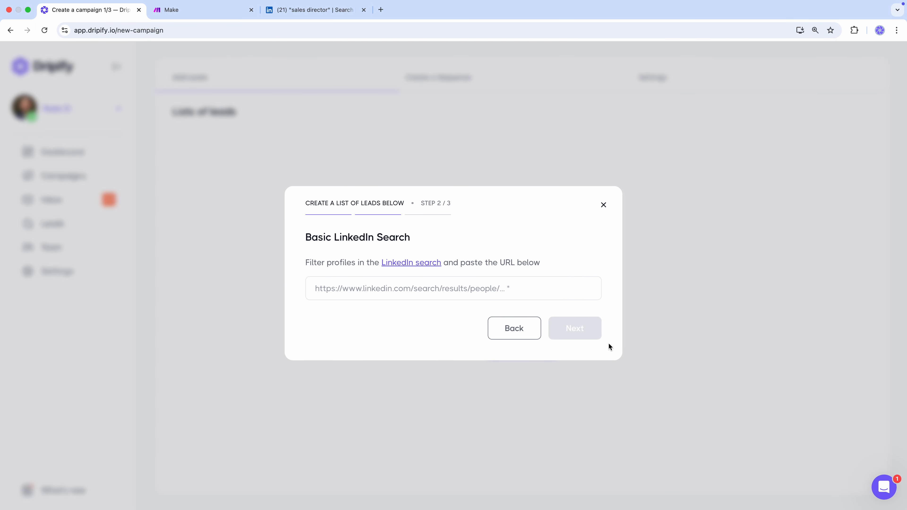
# - Paste the LinkedIn sales director search URL and create a lead list with the maximum profiles
pyautogui.click(330, 13)
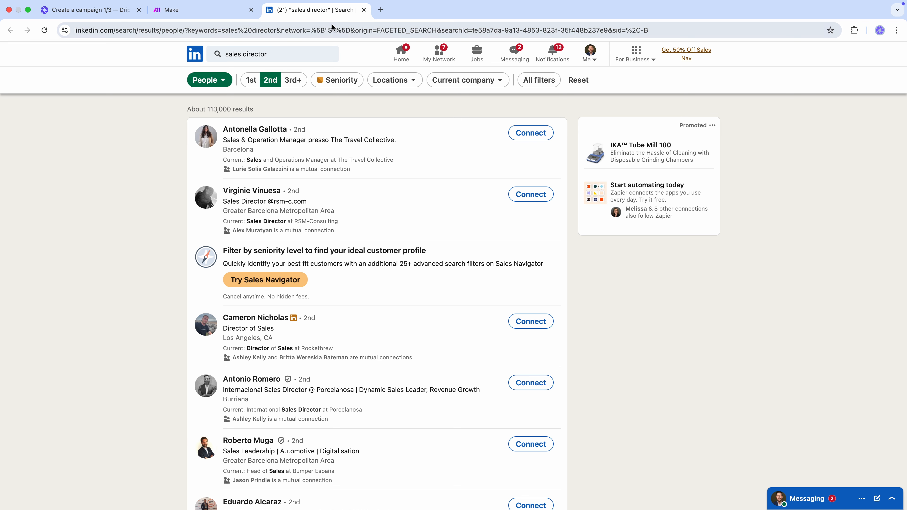
pyautogui.click(334, 29)
pyautogui.click(107, 13)
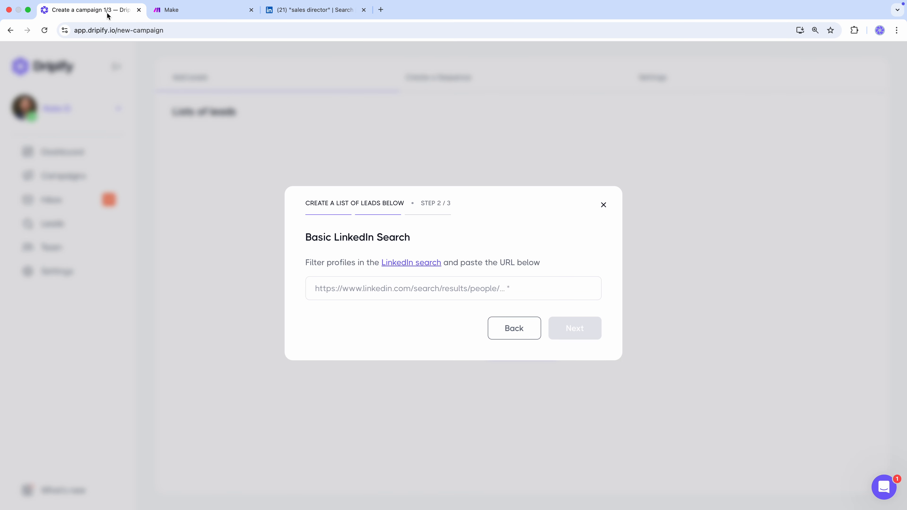
pyautogui.click(340, 288)
pyautogui.press('super+v')
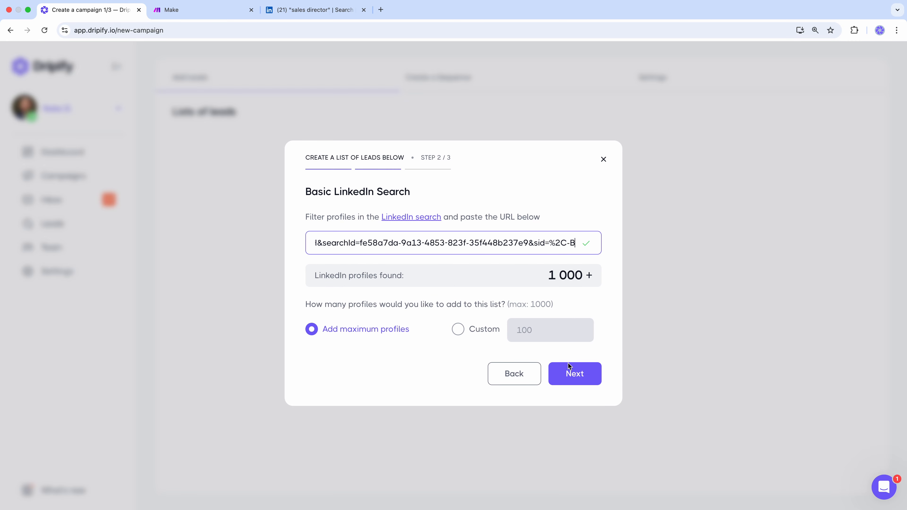
pyautogui.click(575, 374)
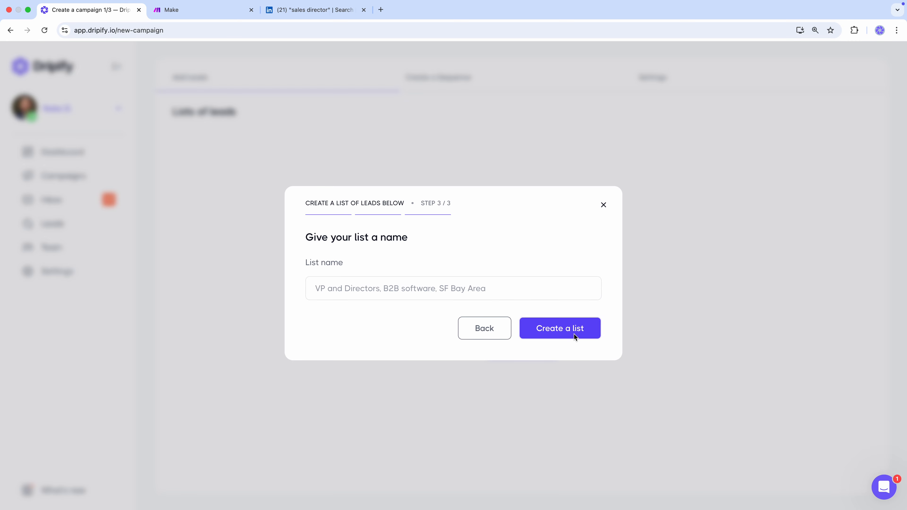
pyautogui.click(574, 336)
pyautogui.click(856, 453)
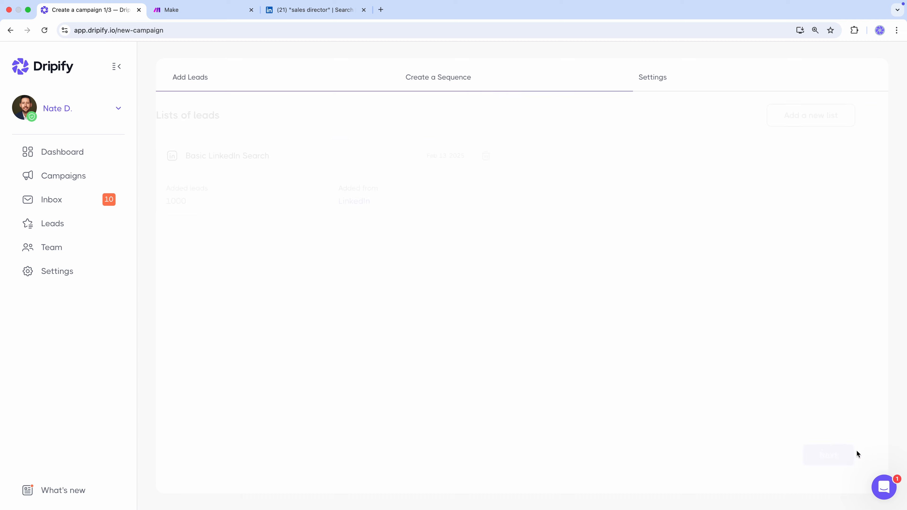
# - Begin a custom sequence with Send an invite and a 3-day wait on the not-accepted branch
pyautogui.click(828, 120)
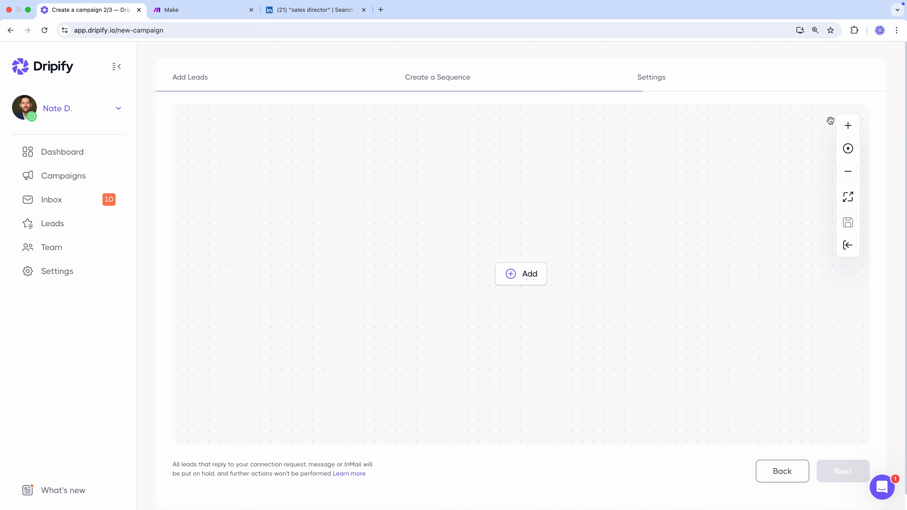
pyautogui.click(537, 276)
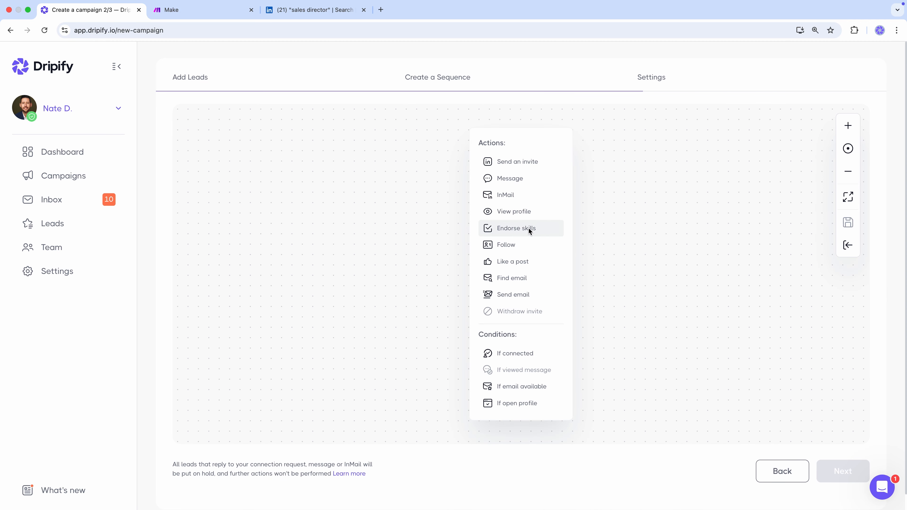
pyautogui.click(521, 160)
pyautogui.click(443, 256)
pyautogui.write('3')
pyautogui.click(435, 366)
# - Add View profile with 0 delay to the not-accepted branch, then end that branch
pyautogui.click(423, 341)
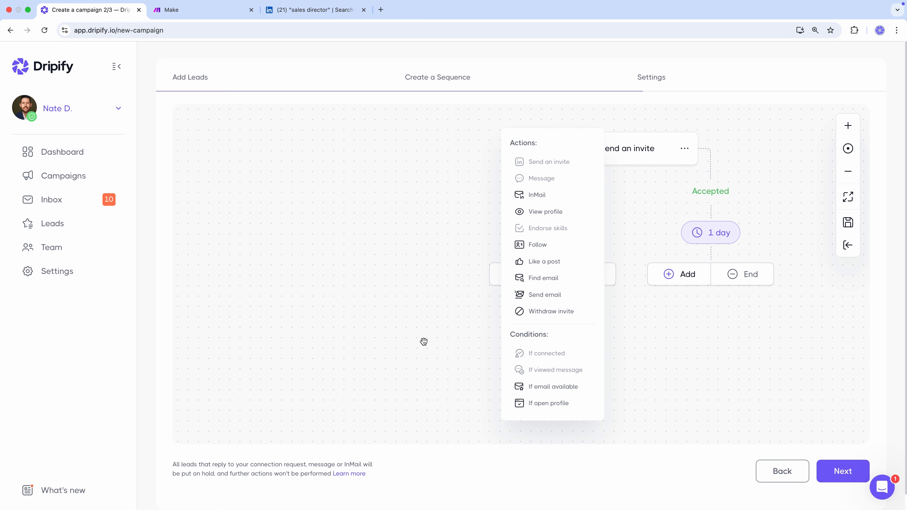
pyautogui.click(537, 213)
pyautogui.click(541, 279)
pyautogui.write('0')
pyautogui.click(524, 236)
pyautogui.click(584, 322)
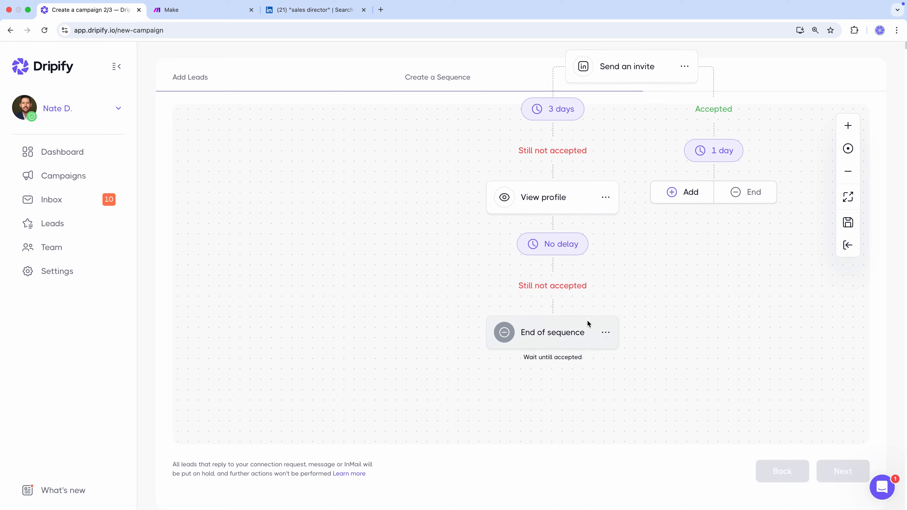
pyautogui.click(579, 338)
# - Set the accepted branch's wait to 2 hours
pyautogui.moveTo(760, 165); pyautogui.dragTo(685, 261)
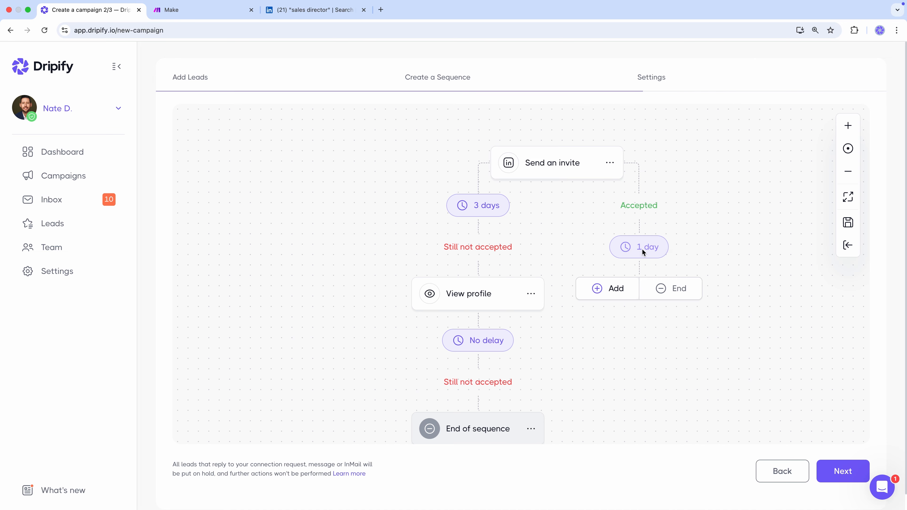
pyautogui.click(643, 249)
pyautogui.click(691, 324)
pyautogui.click(598, 324)
pyautogui.press('BackSpace')
pyautogui.write('2')
pyautogui.click(592, 359)
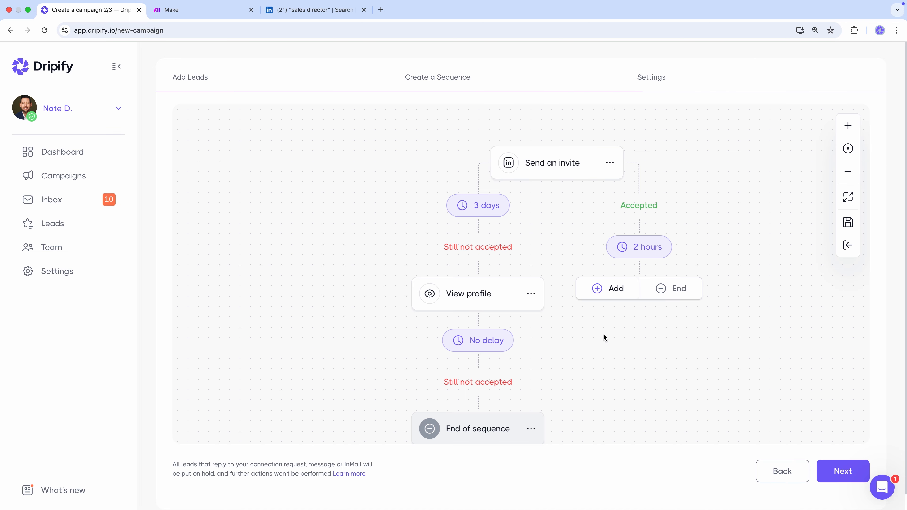
# - Add a Message step with the pasted outreach text and 0 delay, then end the accepted branch
pyautogui.click(616, 293)
pyautogui.click(557, 186)
pyautogui.write("My product has been supercharging sales outreach via LinkedIn for teams similar to yours. So there seems to be space for an insightful dialogue for both of us.  Whenever our schedules align, I'm all ears for a chat!  Nate")
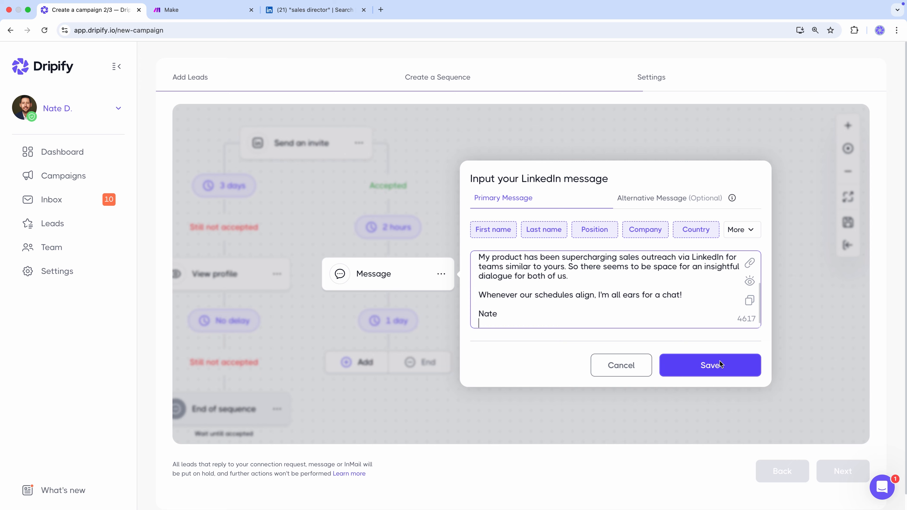
pyautogui.click(710, 365)
pyautogui.click(559, 326)
pyautogui.write('0')
pyautogui.click(555, 290)
pyautogui.click(587, 368)
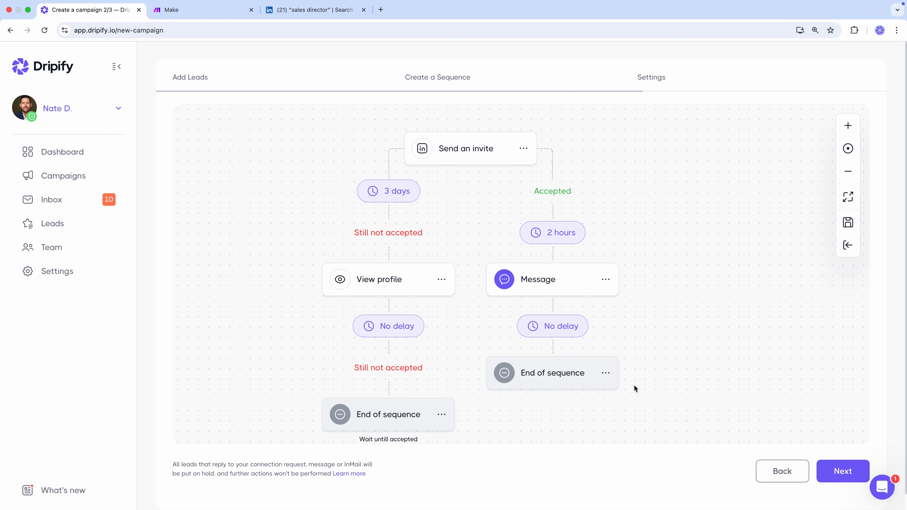
pyautogui.click(856, 466)
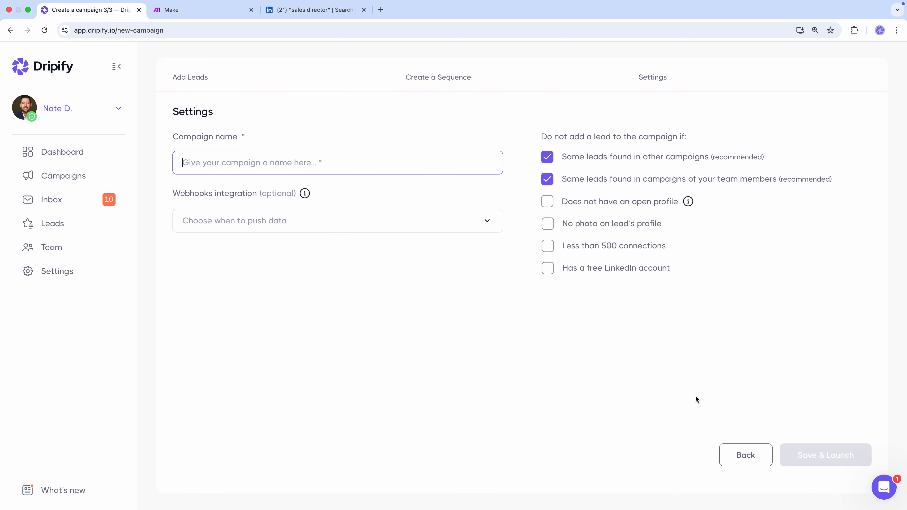
# - Name the campaign 'Sales Directors - US' and set webhooks to push data after a lead replies
pyautogui.write('Sales Direct')
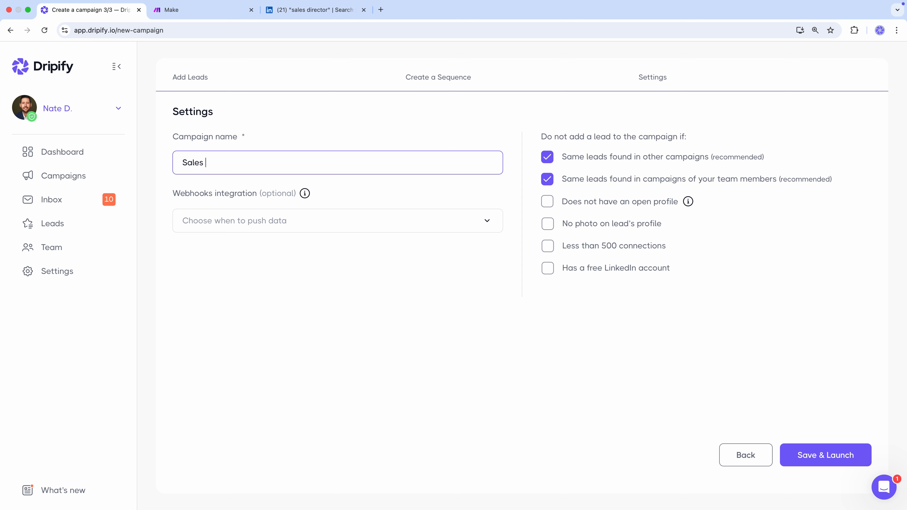
pyautogui.write('ors - US')
pyautogui.click(342, 215)
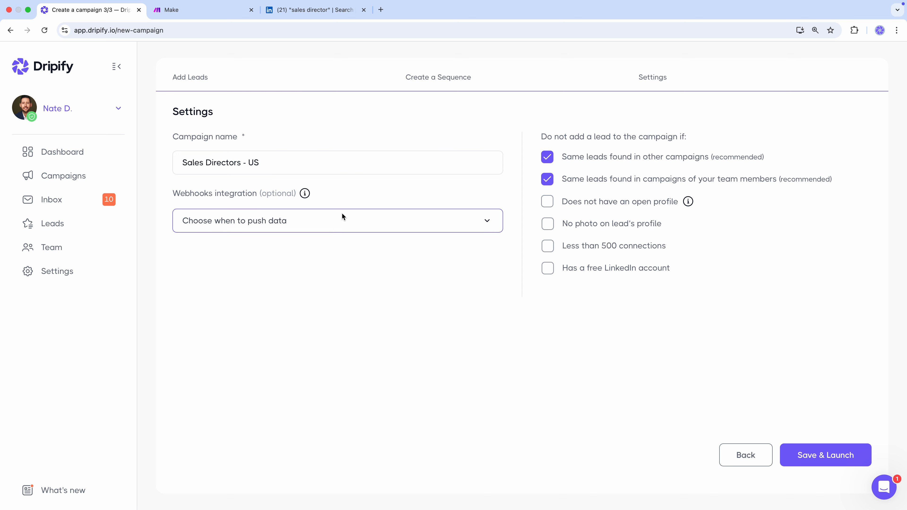
pyautogui.click(342, 214)
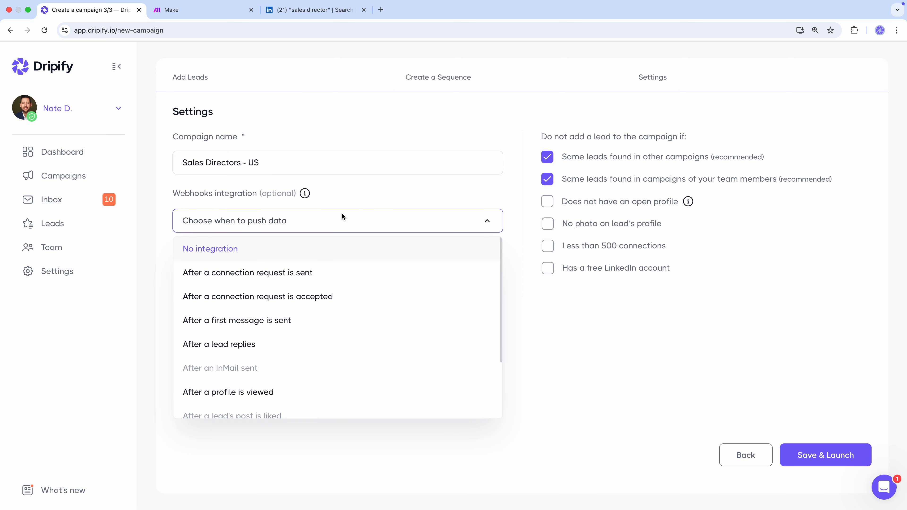
pyautogui.click(289, 344)
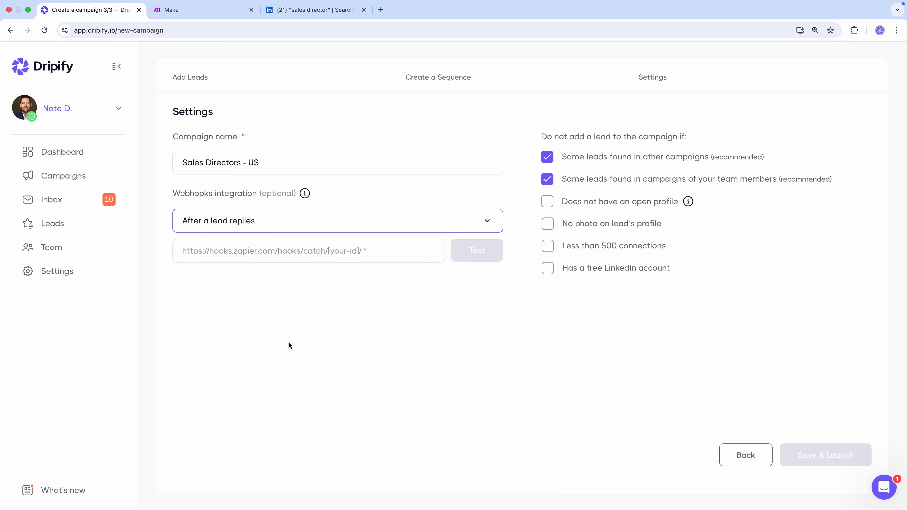
pyautogui.click(212, 14)
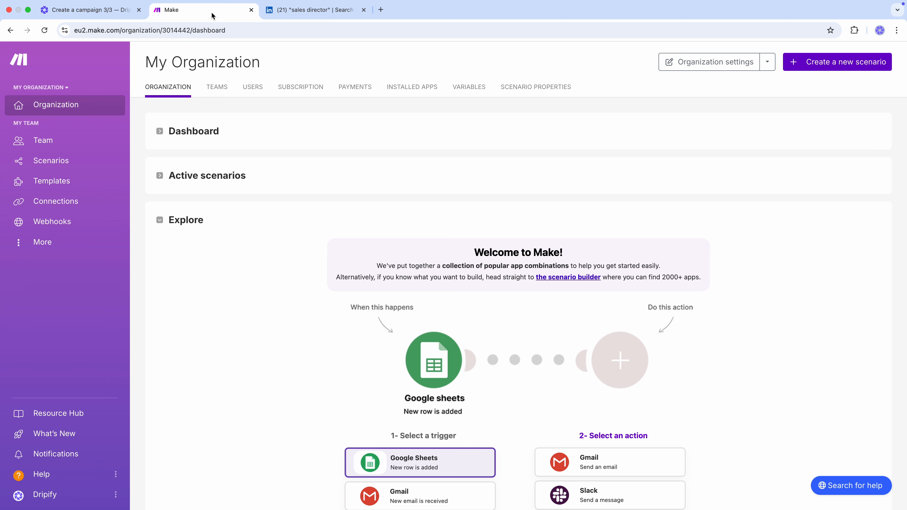
# - Create a new Make scenario from scratch with a Webhooks Custom webhook trigger
pyautogui.click(824, 64)
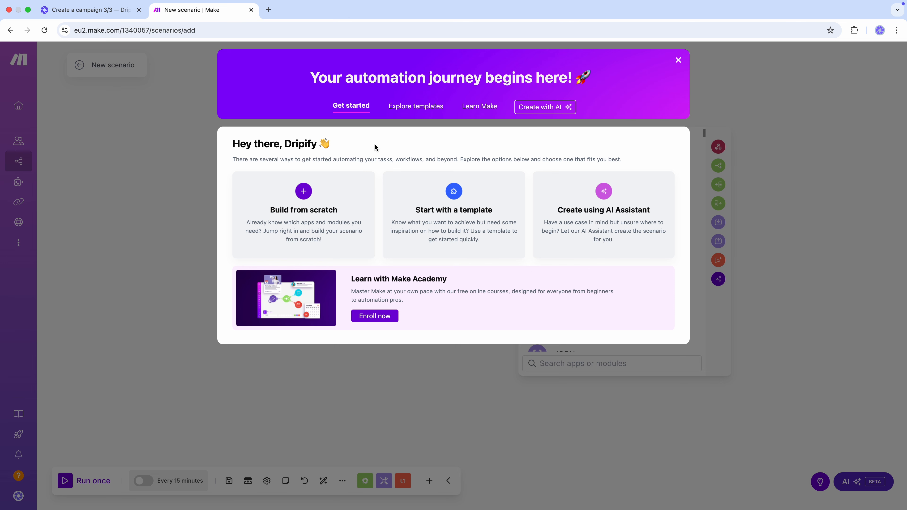
pyautogui.click(306, 204)
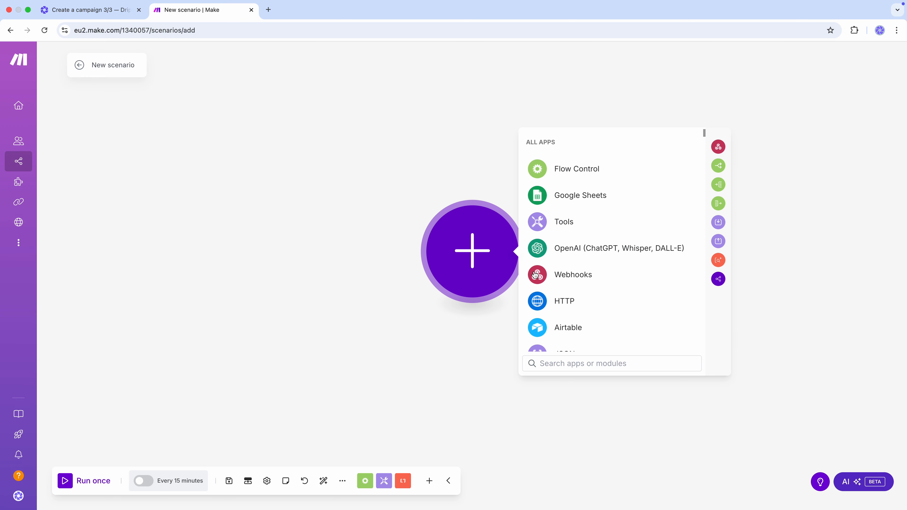
pyautogui.click(573, 275)
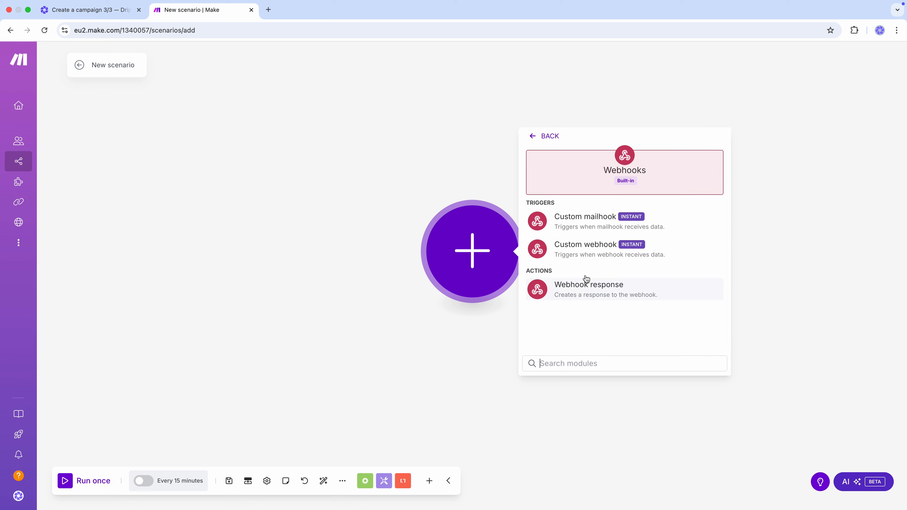
pyautogui.click(586, 253)
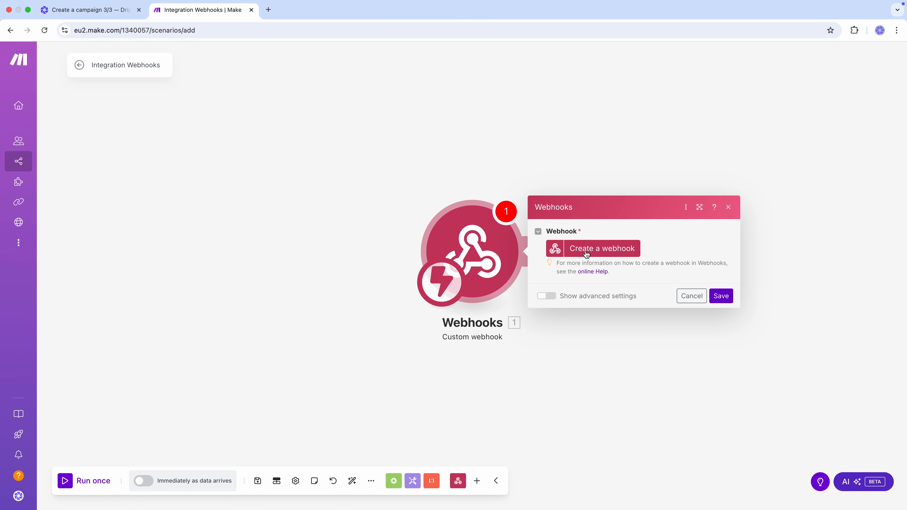
# - Create and save the webhook 'My gateway-webhook webhook' and copy its address
pyautogui.click(587, 252)
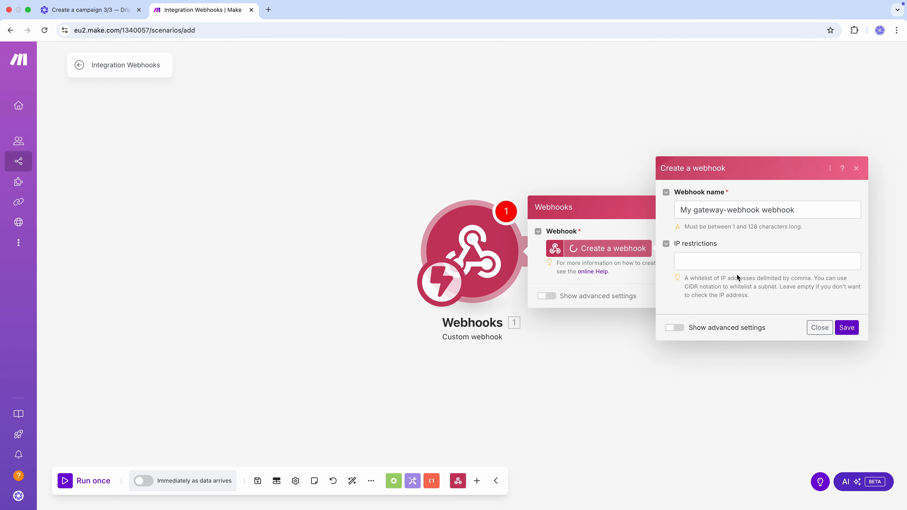
pyautogui.click(847, 327)
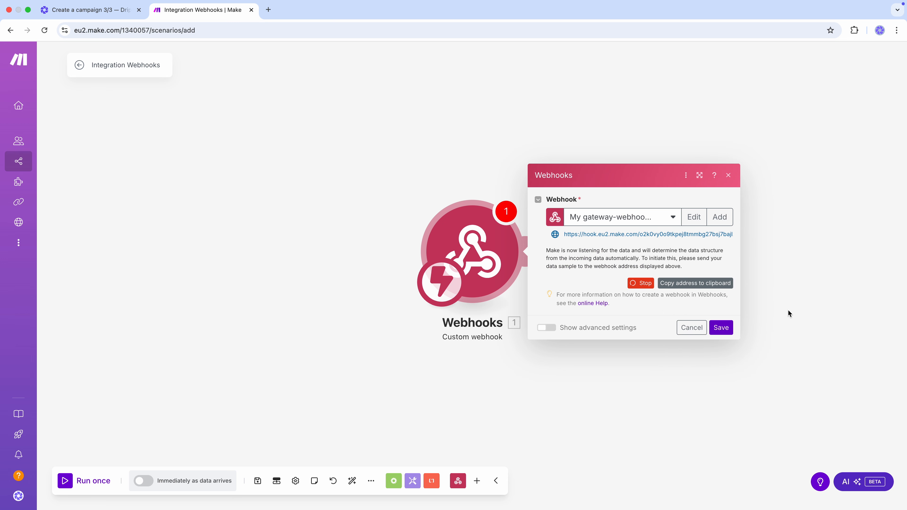
pyautogui.click(699, 283)
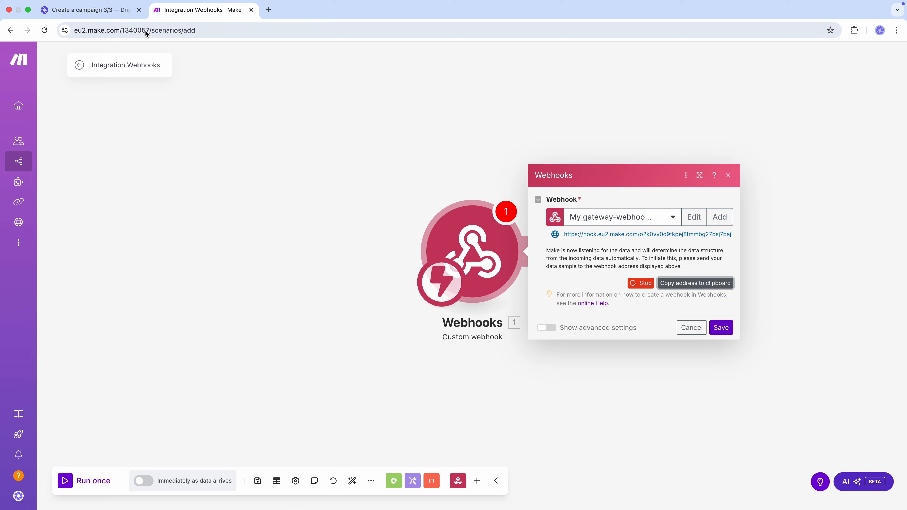
pyautogui.click(103, 17)
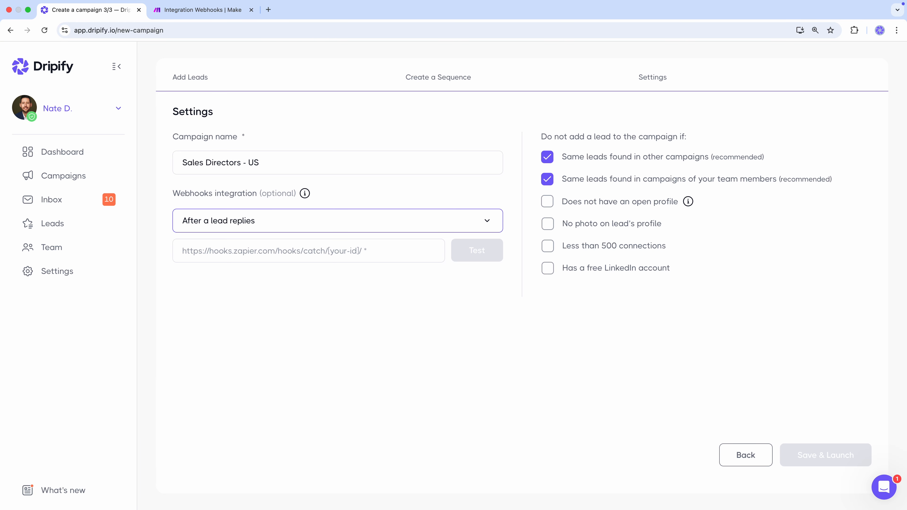
# - Paste the Make webhook address into Dripify's Webhooks integration field and test it
pyautogui.click(296, 257)
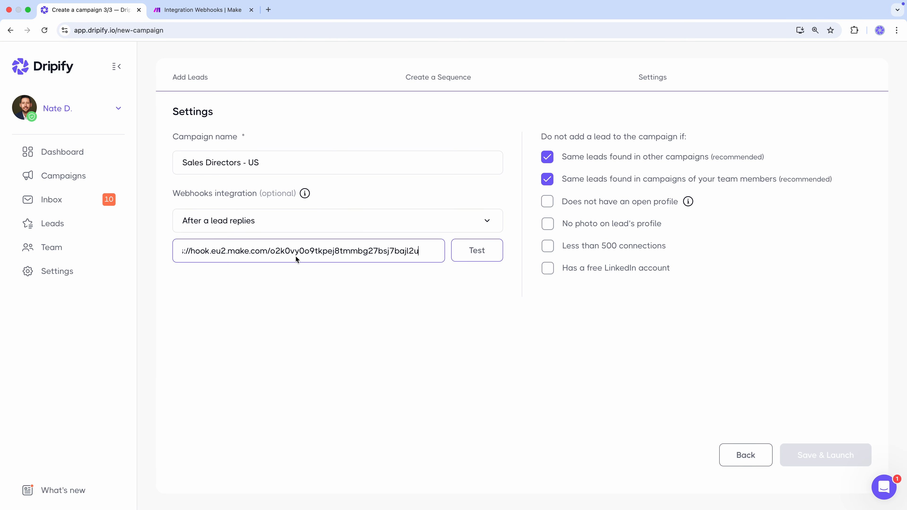
pyautogui.click(464, 254)
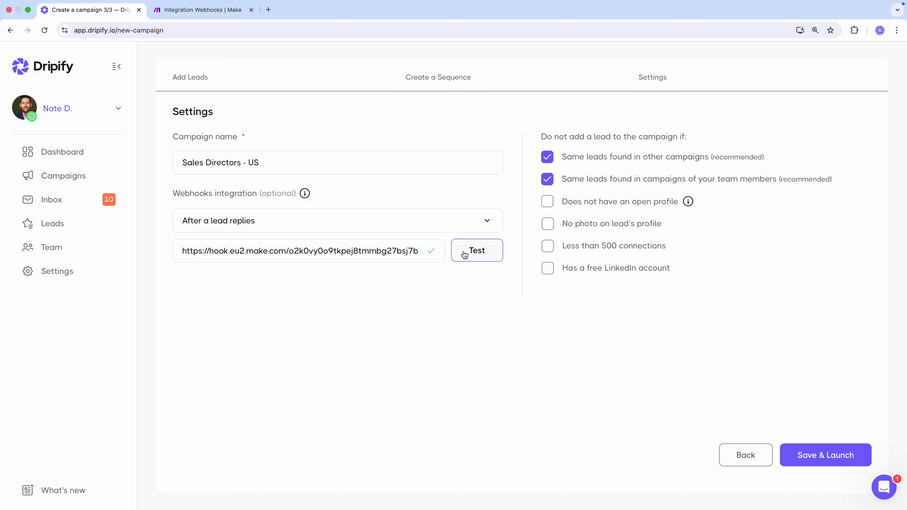
pyautogui.click(199, 16)
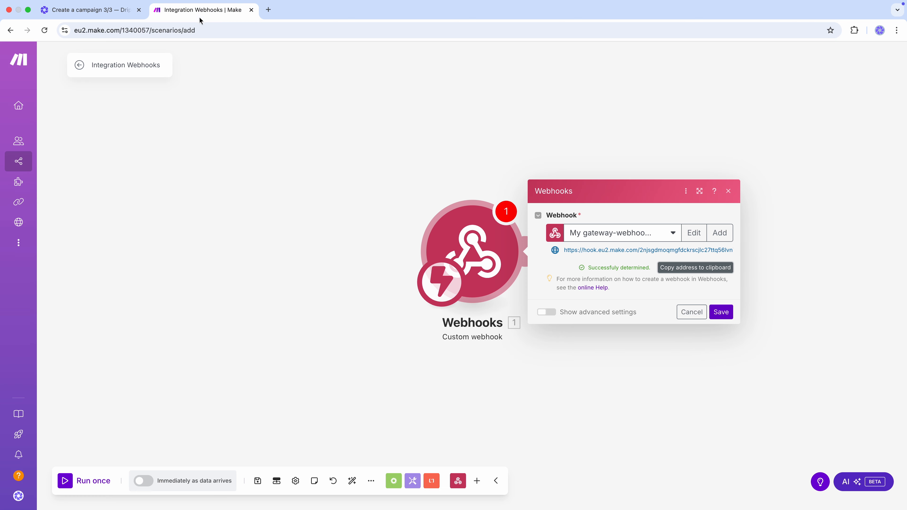
# - Save the webhook trigger and add a Pipedrive CRM Create a Person module after it
pyautogui.click(720, 312)
pyautogui.click(534, 255)
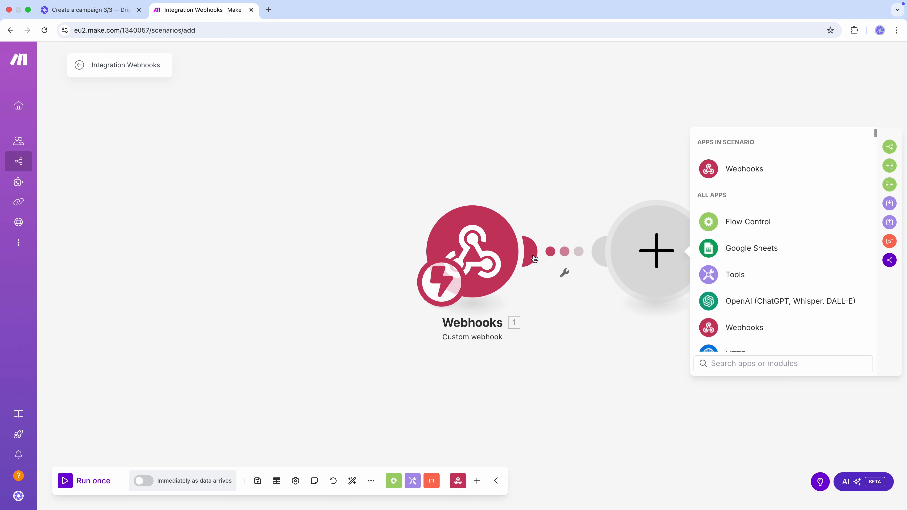
pyautogui.write('Pipe')
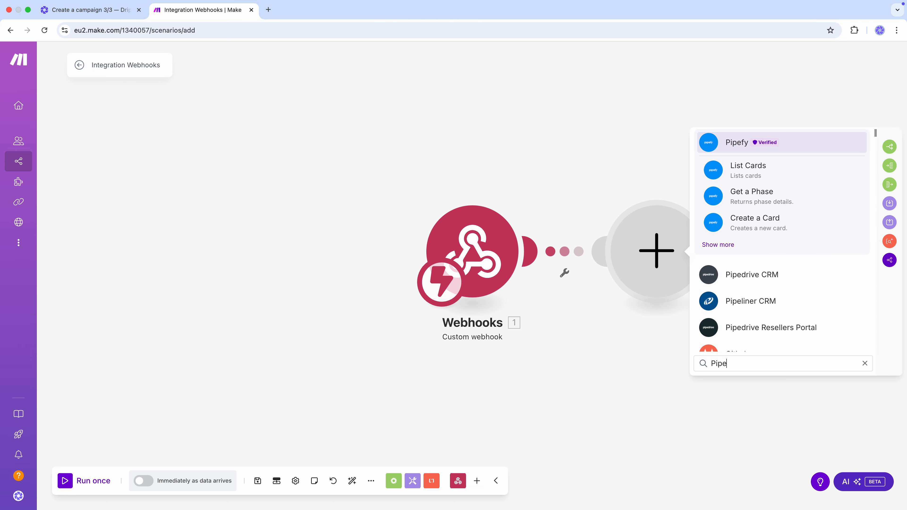
pyautogui.click(770, 274)
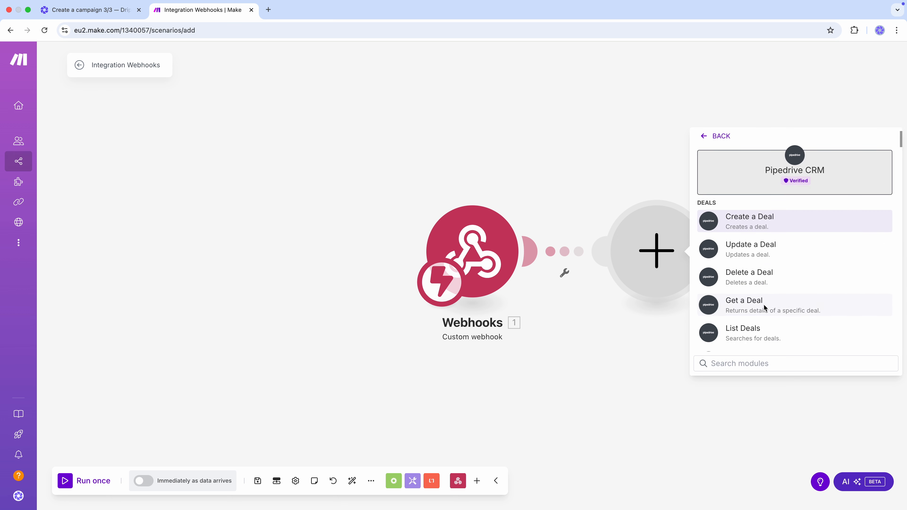
pyautogui.write('Create a pe')
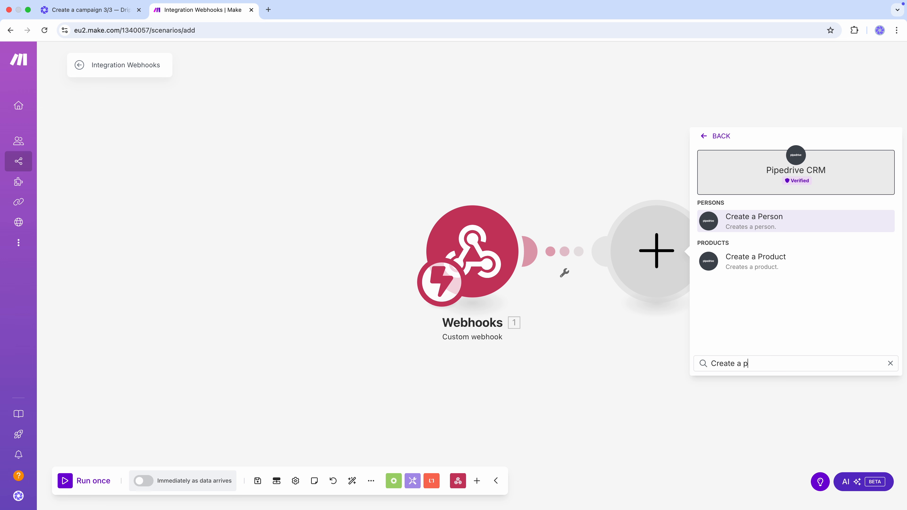
pyautogui.click(753, 232)
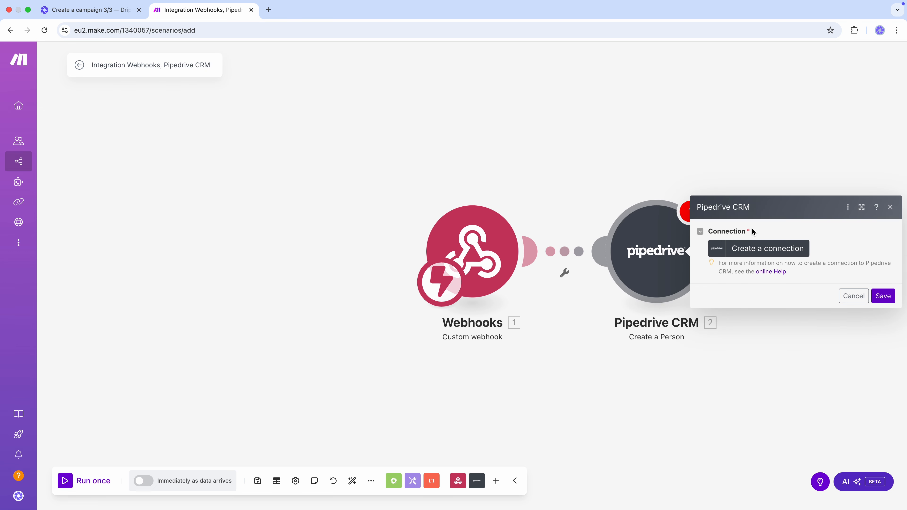
# - Create a new Pipedrive OAuth connection for the module and save it
pyautogui.click(756, 248)
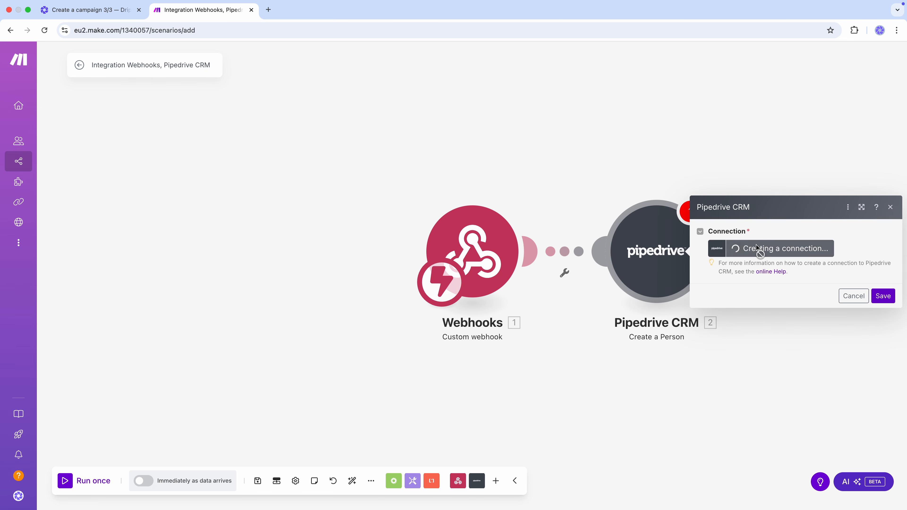
pyautogui.click(703, 250)
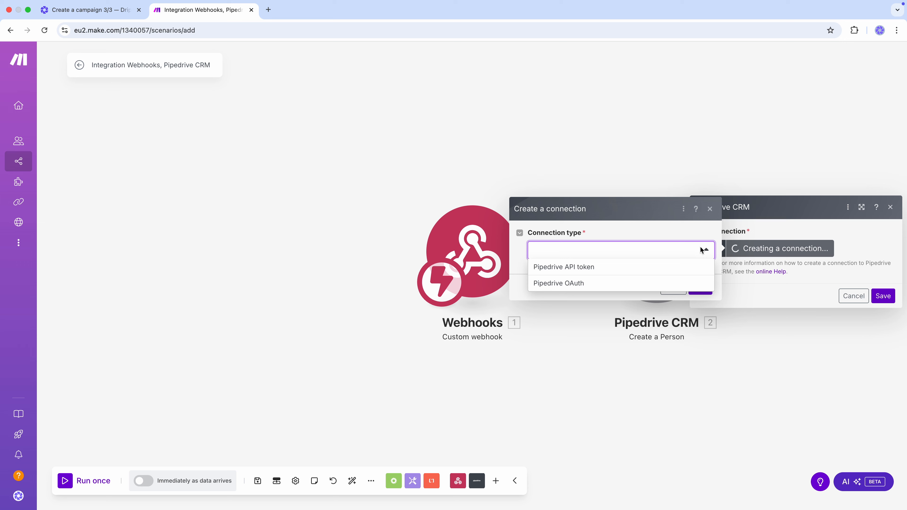
pyautogui.click(670, 282)
pyautogui.click(705, 308)
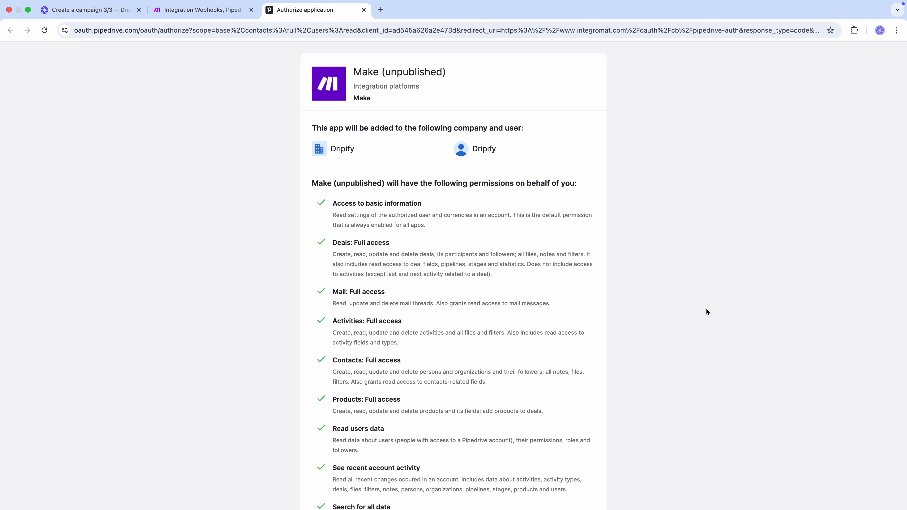
# - Allow Make access on Pipedrive's Authorize application page
pyautogui.scroll(-7, 706, 310)
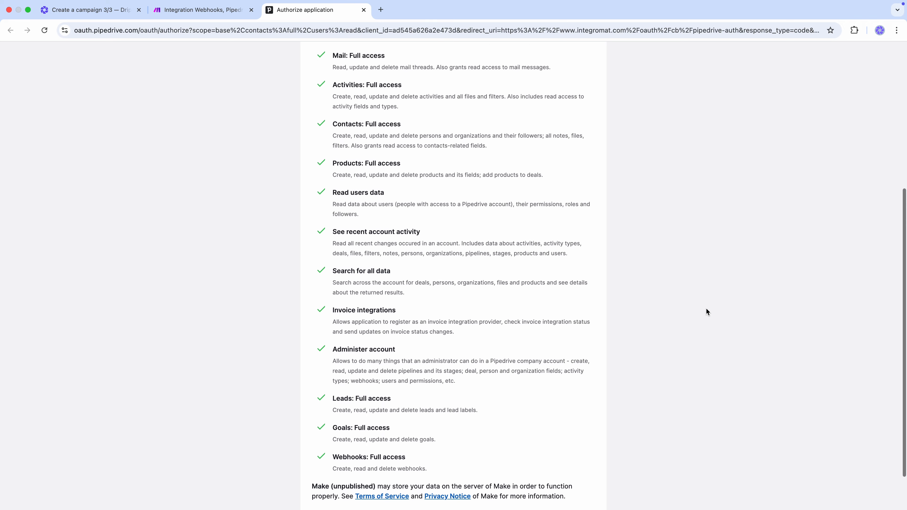
pyautogui.scroll(-2, 705, 310)
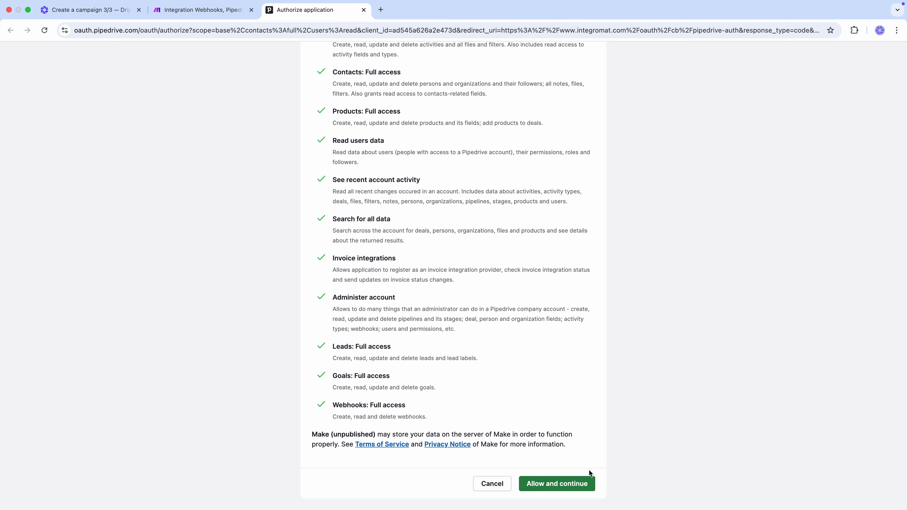
pyautogui.click(586, 479)
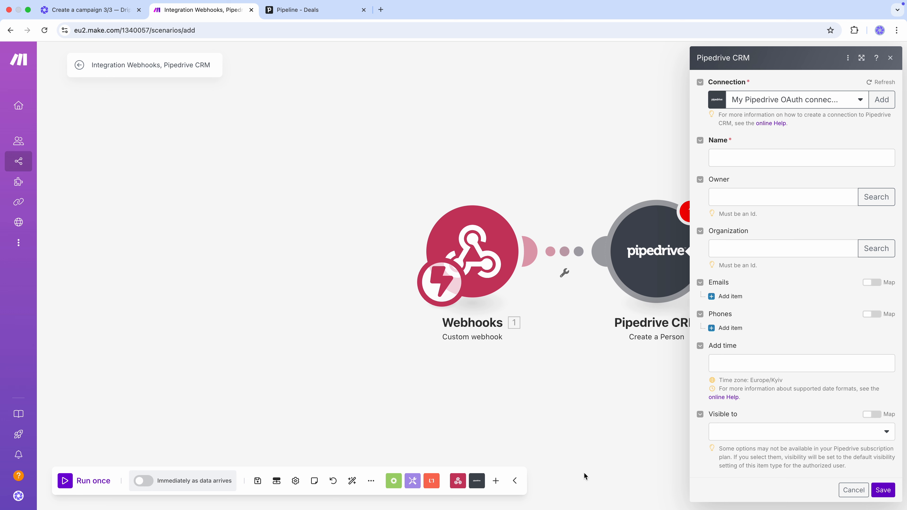
# - Map the webhook's firstName and lastName into Name and add an Emails item
pyautogui.click(779, 161)
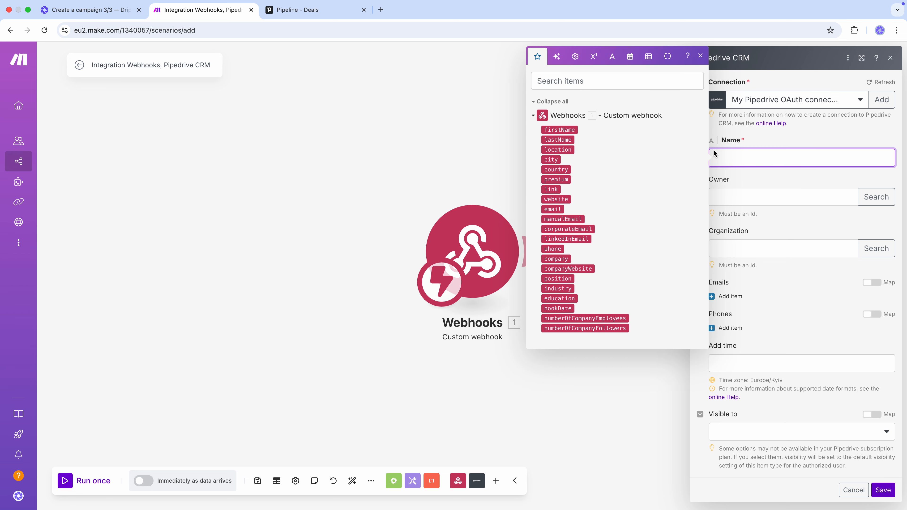
pyautogui.click(572, 131)
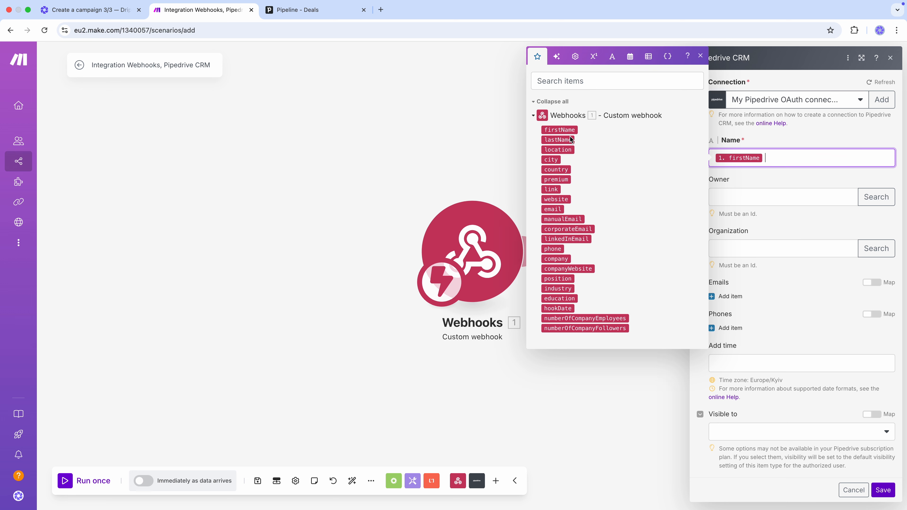
pyautogui.click(571, 139)
pyautogui.click(770, 173)
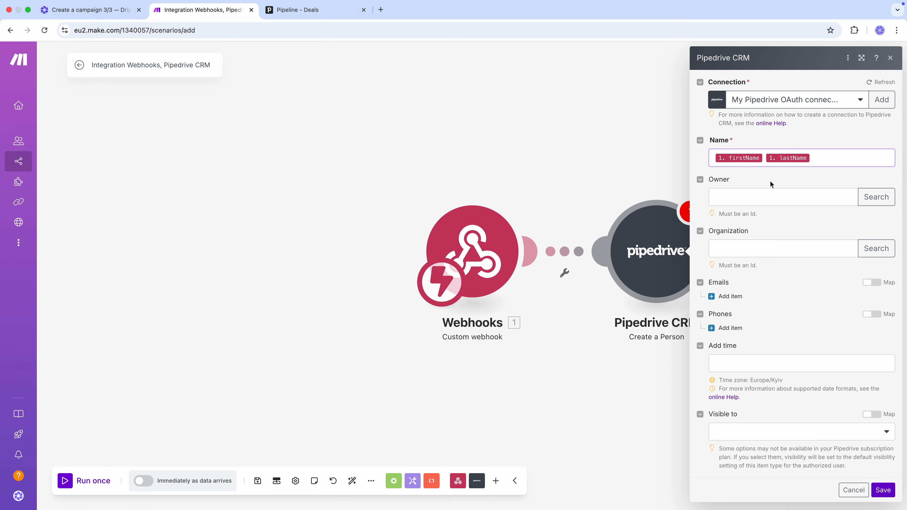
pyautogui.click(732, 296)
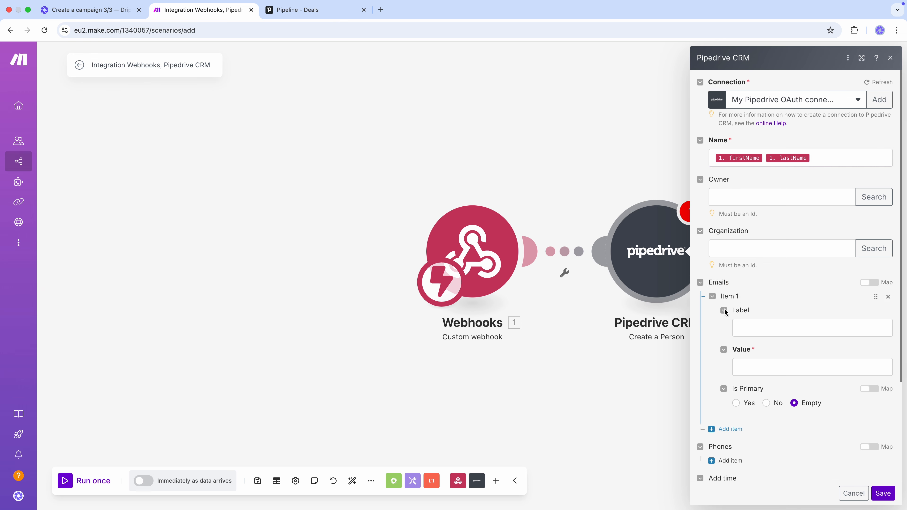
pyautogui.click(763, 343)
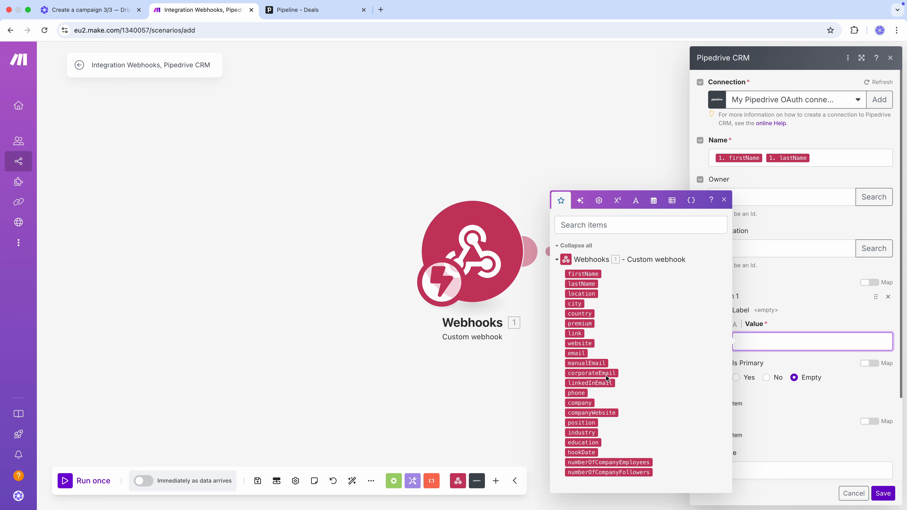
# - Map linkedInEmail to the email value and add a phone item mapped to phone
pyautogui.click(606, 383)
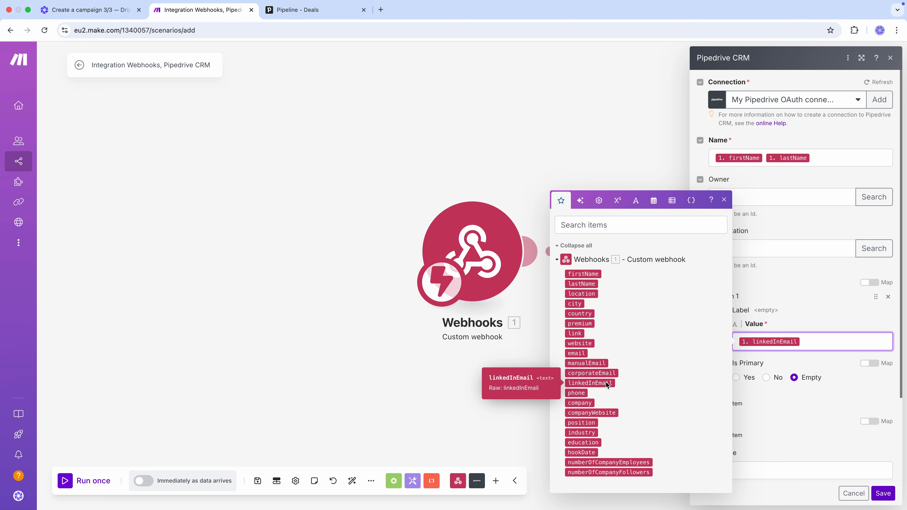
pyautogui.click(805, 363)
pyautogui.scroll(-3, 805, 363)
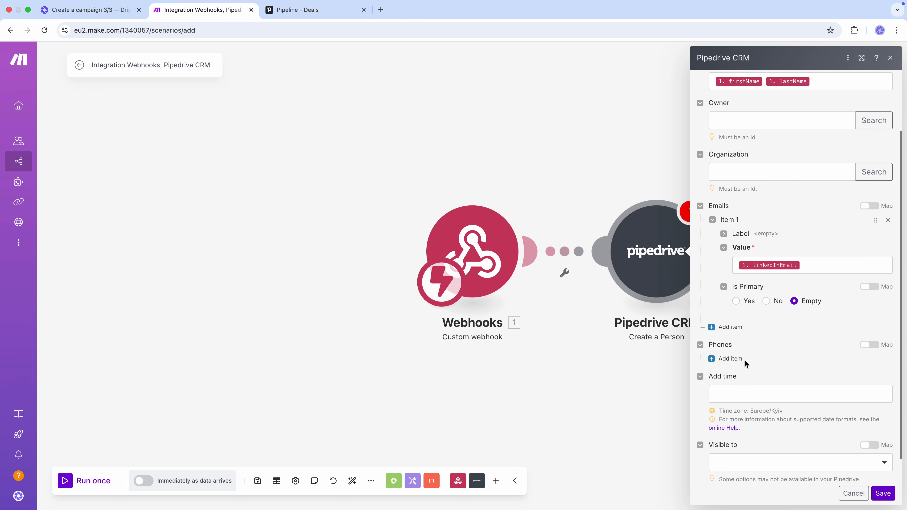
pyautogui.click(735, 359)
pyautogui.click(724, 372)
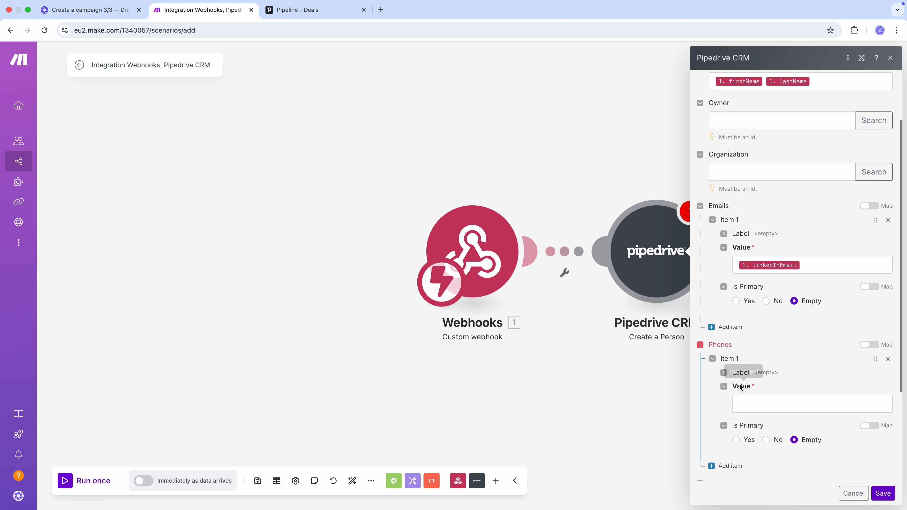
pyautogui.click(778, 399)
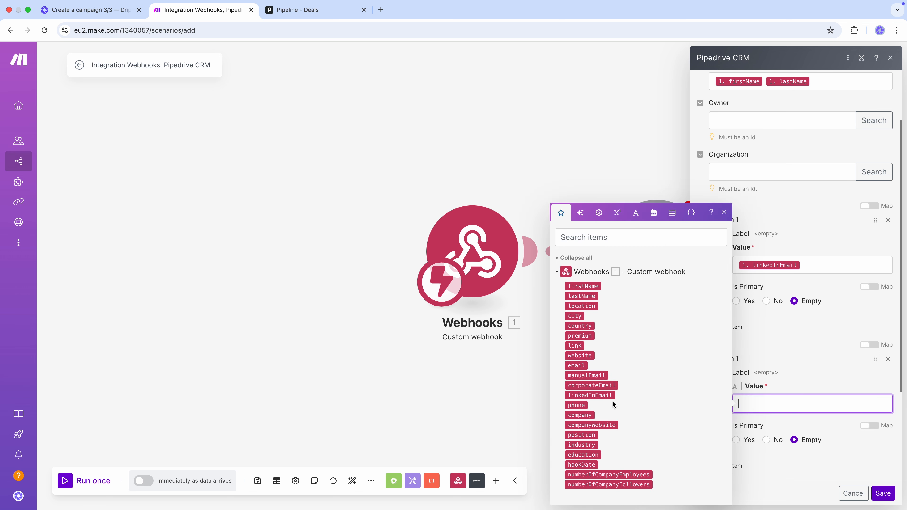
pyautogui.click(582, 405)
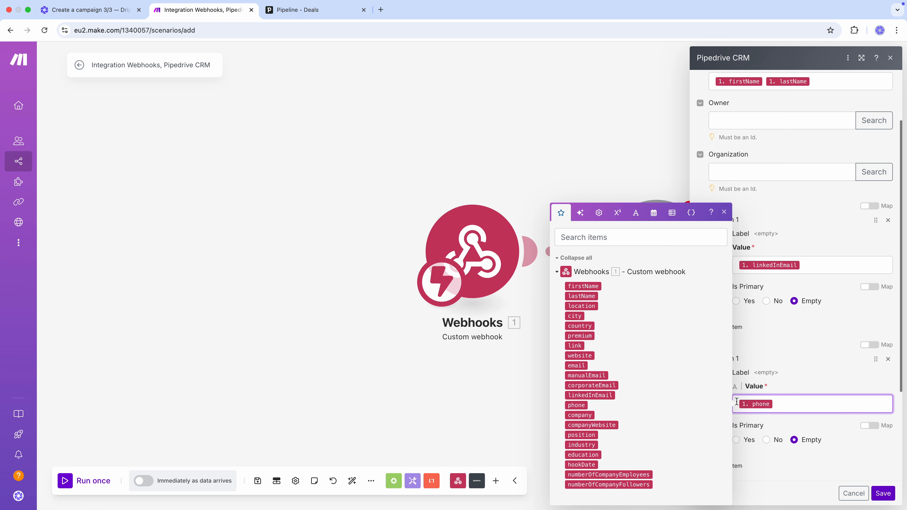
# - Map hookDate to Add time, save the module, and run the scenario once
pyautogui.scroll(-5, 806, 389)
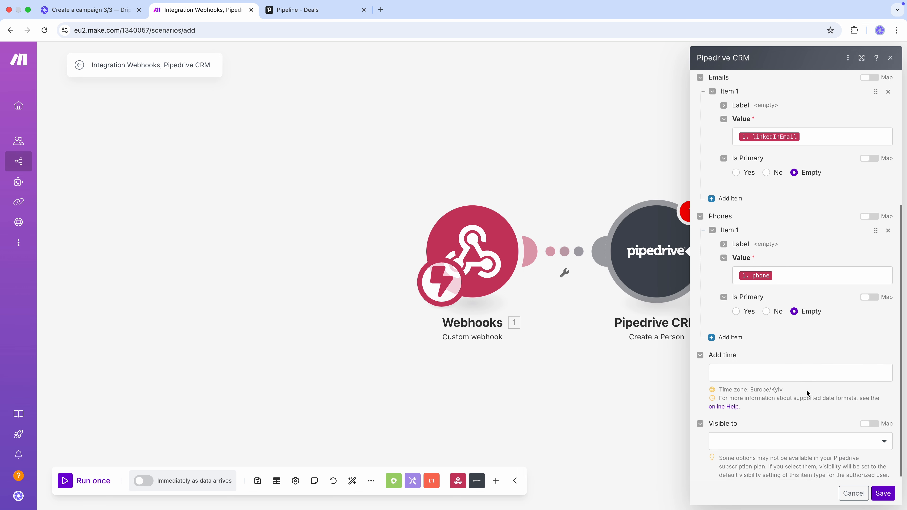
pyautogui.click(792, 377)
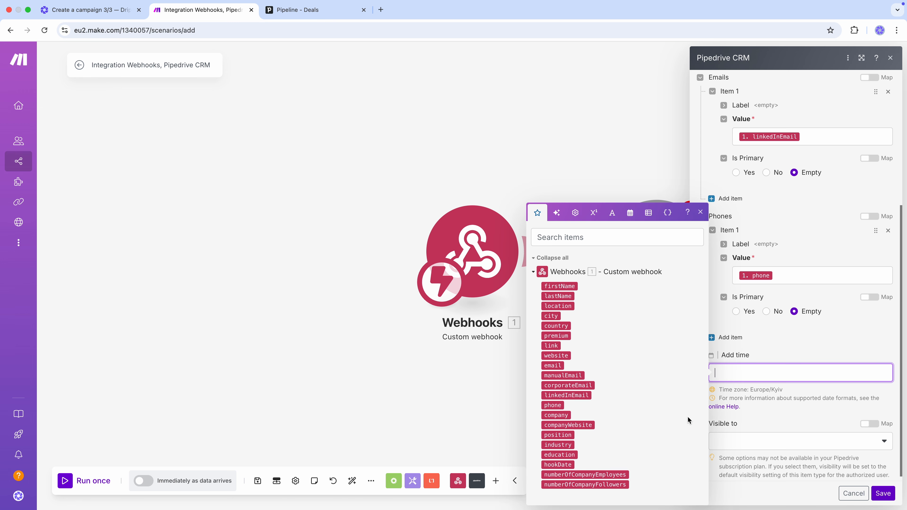
pyautogui.click(570, 464)
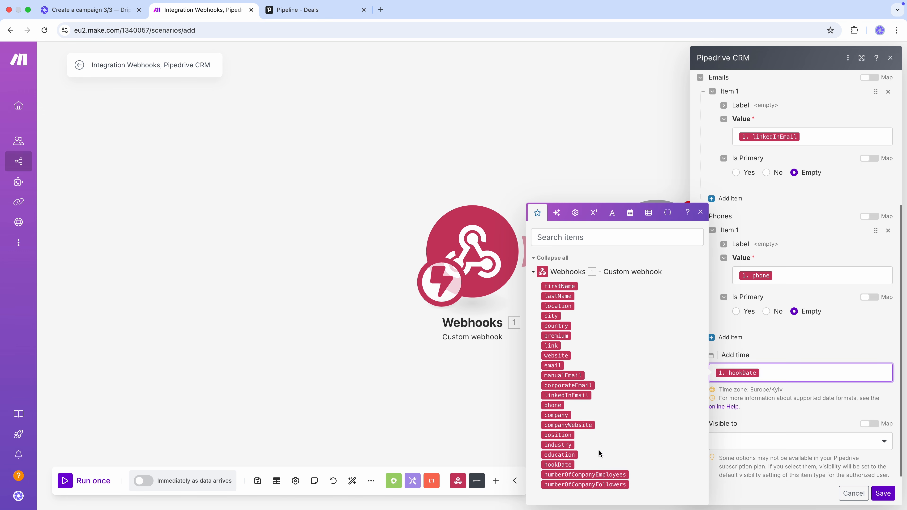
pyautogui.click(823, 346)
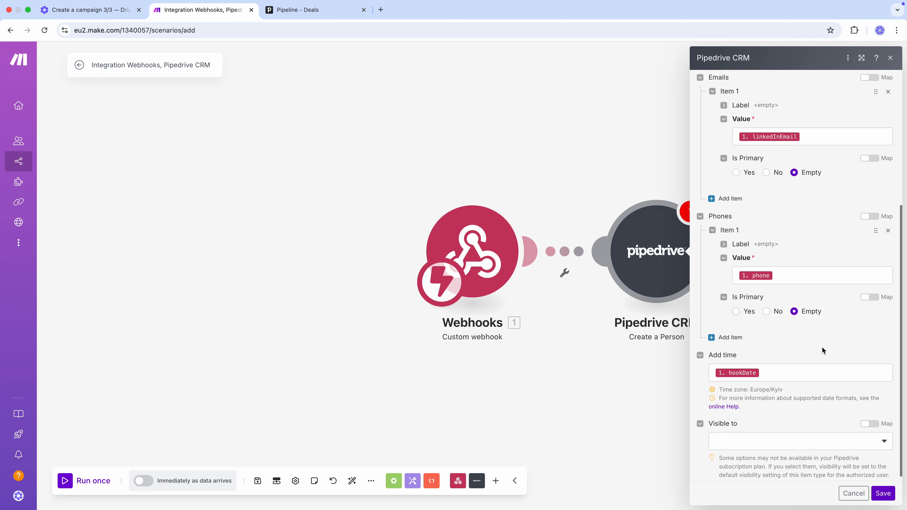
pyautogui.click(884, 494)
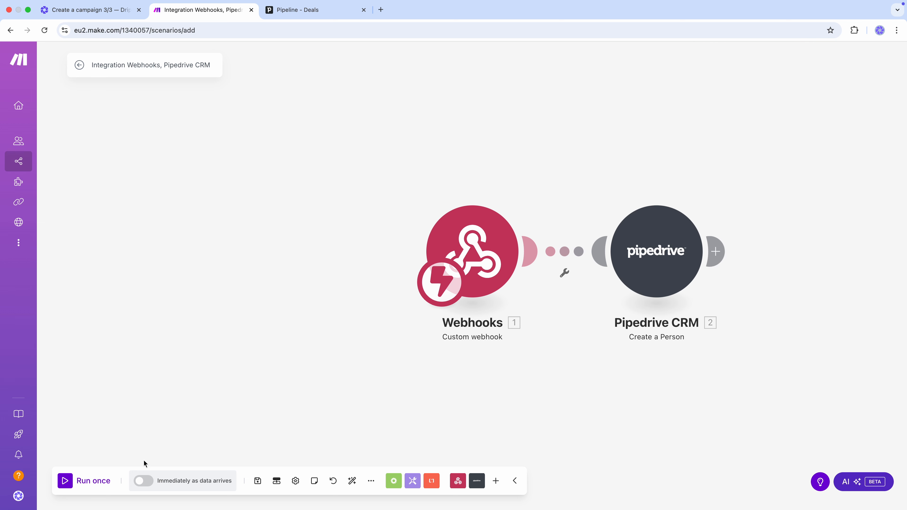
pyautogui.click(75, 481)
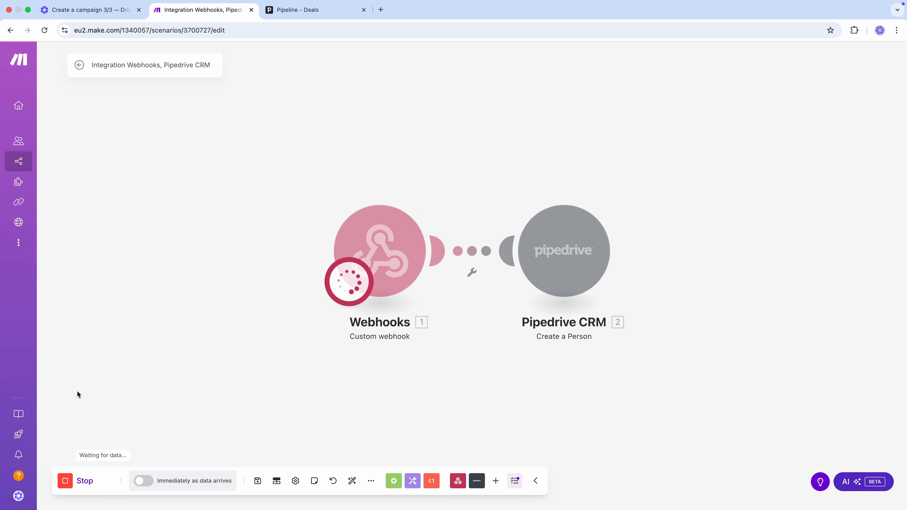
# - Re-test the Dripify campaign's webhook URL against Make, then bring up Pipedrive's Deals pipeline
pyautogui.click(95, 11)
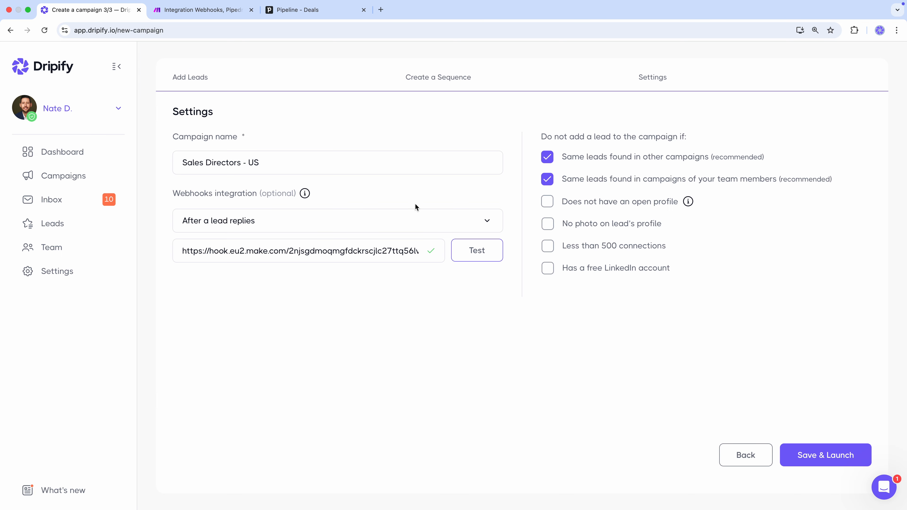
pyautogui.click(492, 251)
pyautogui.click(311, 10)
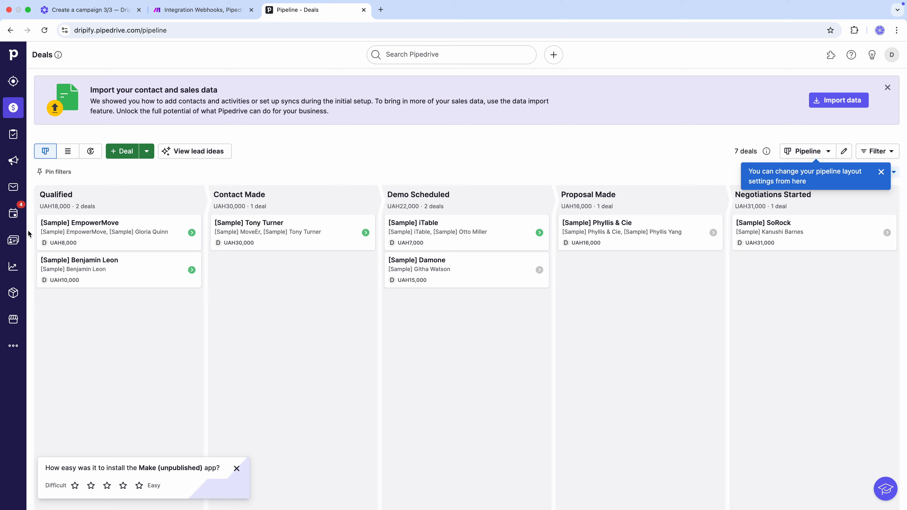
# - Look for the new person in Pipedrive's People list, then return to the Make scenario
pyautogui.click(13, 240)
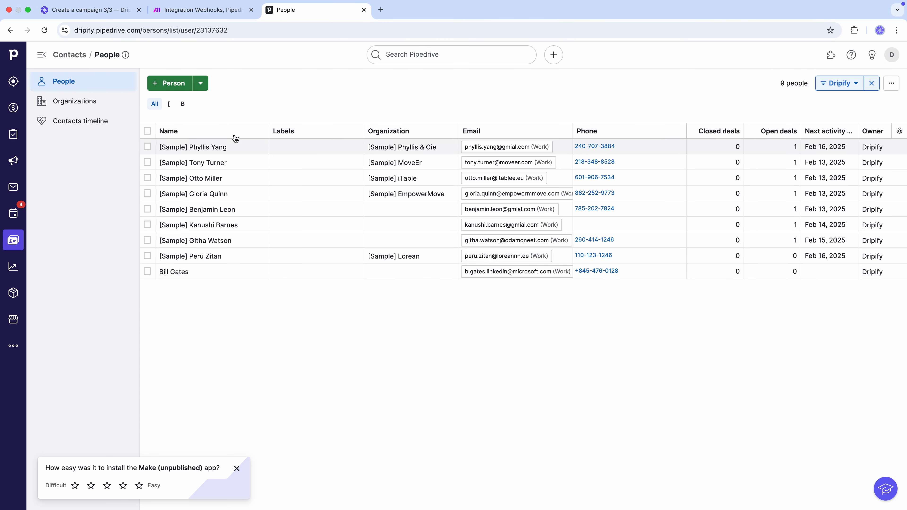
pyautogui.click(203, 11)
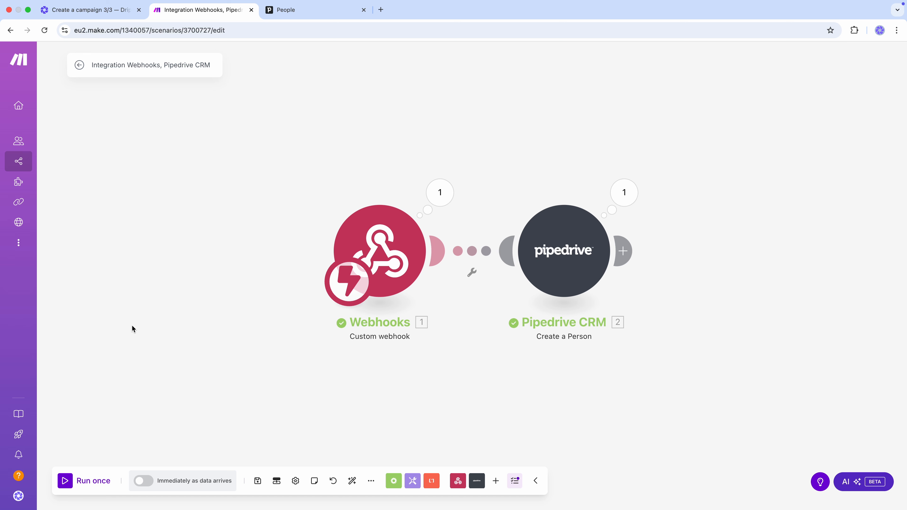
# - Enable 'Immediately as data arrives' and keep the Run scenario schedule set to Immediately
pyautogui.click(142, 485)
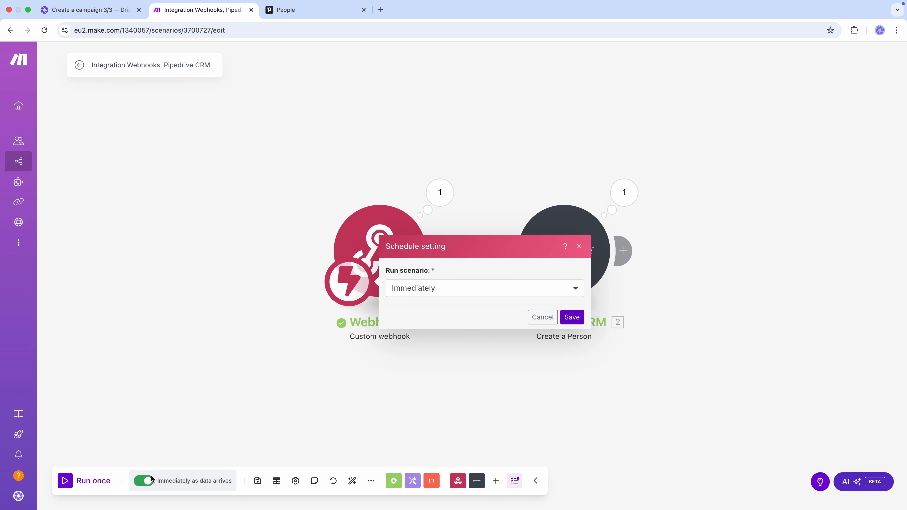
pyautogui.click(471, 291)
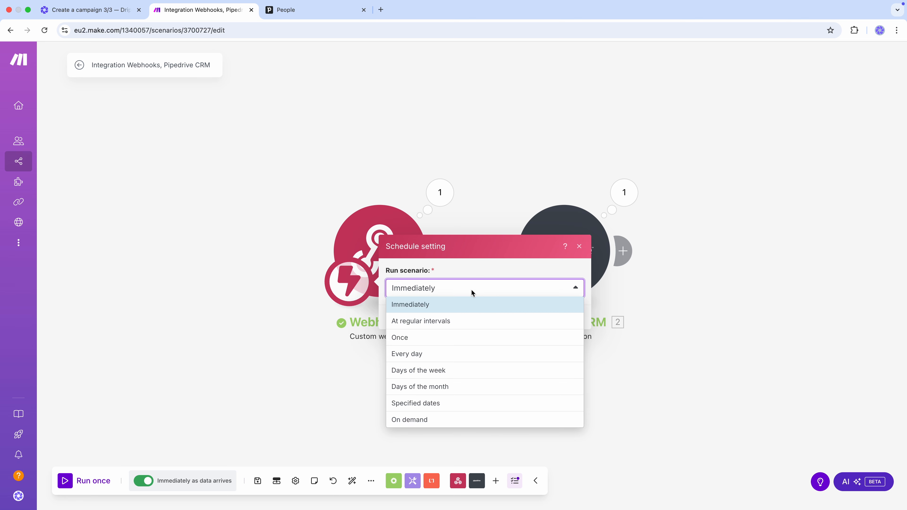
pyautogui.click(472, 293)
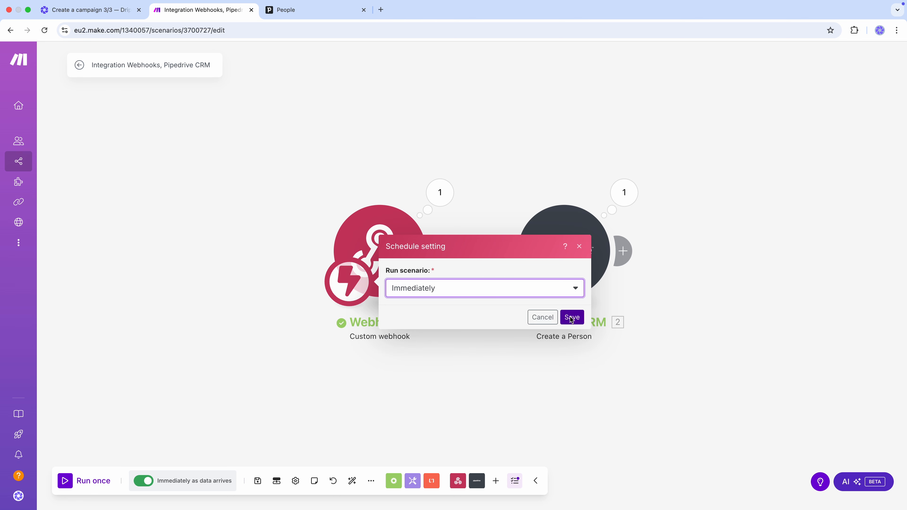